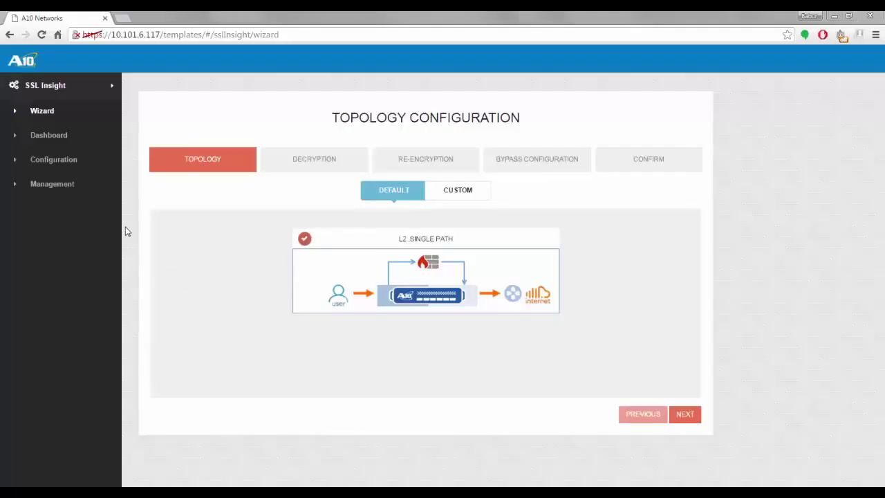
- Open the management login page from the SSL Insight wizard
left_click(74, 193)
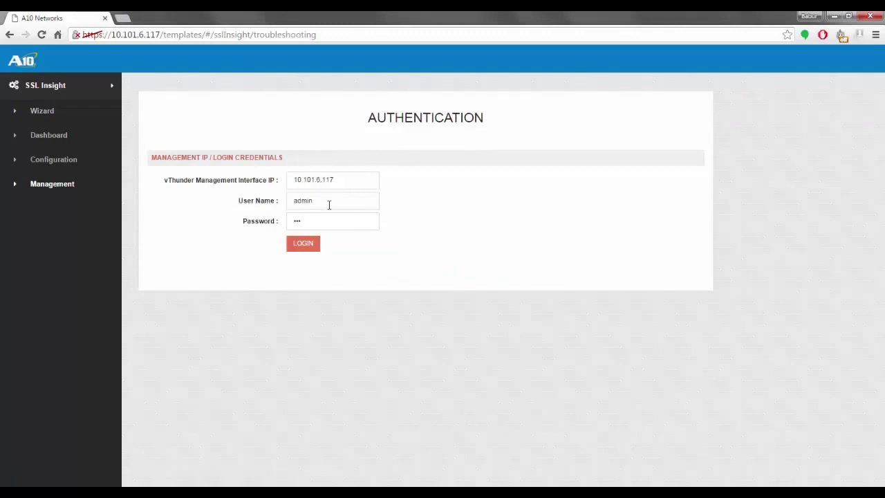
- Enter the management IP, user name and password, log in, and return to the Wizard
left_click(322, 222)
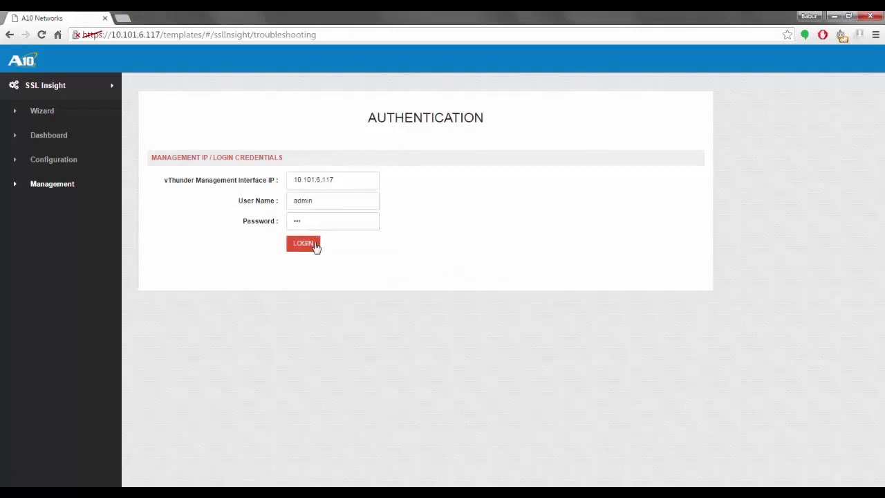
left_click(58, 114)
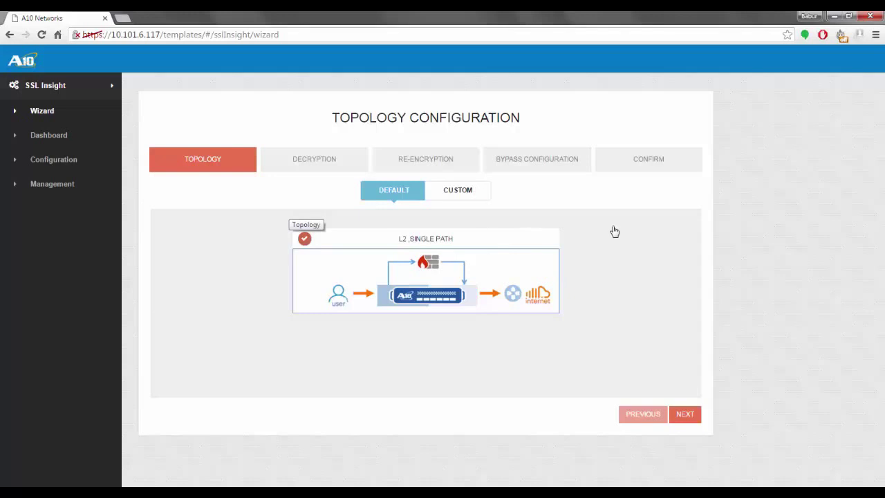
- On the Decryption step, set ingress ETHERNET 1 at 30.99.0.37 /16 and choose to create a new certificate
left_click(684, 415)
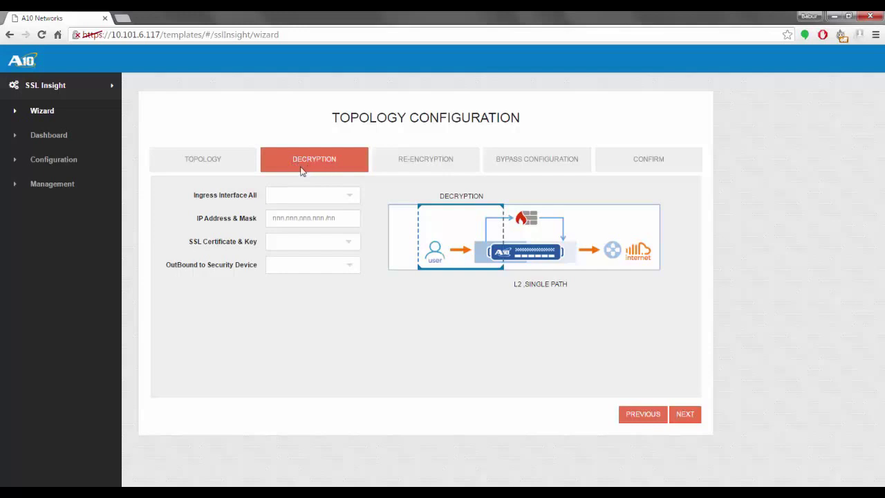
left_click(338, 198)
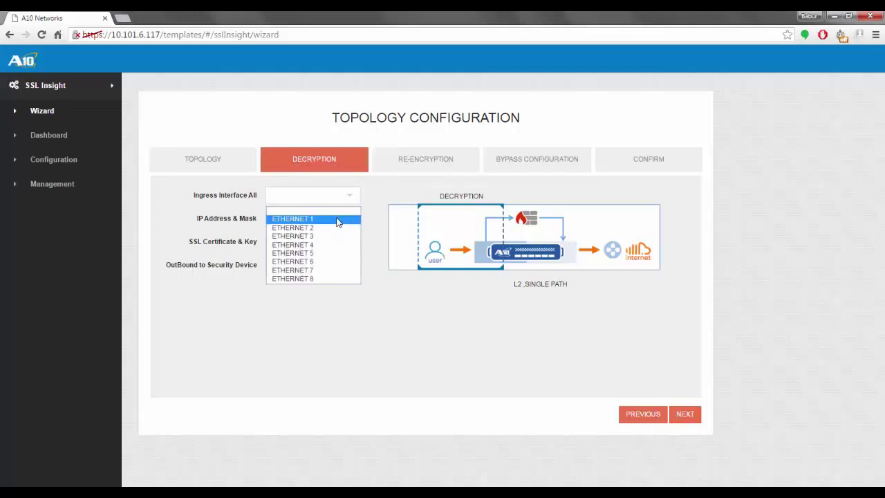
left_click(338, 220)
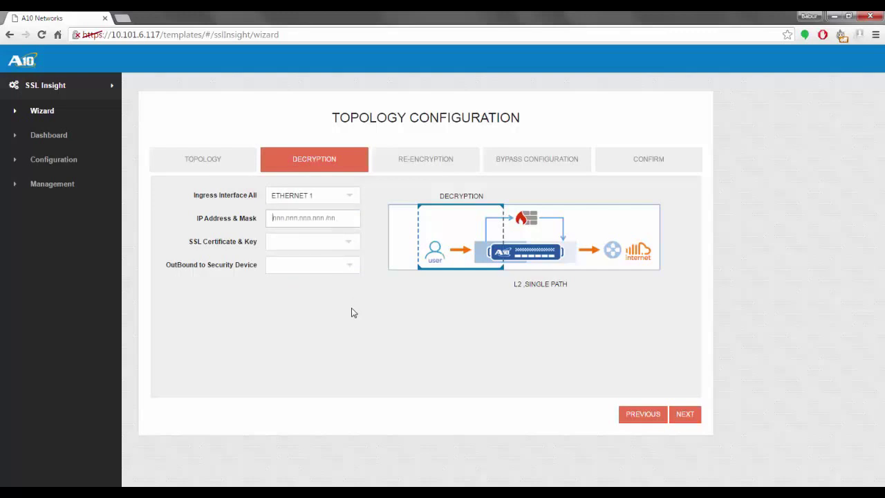
type("30.99.0.37 /16")
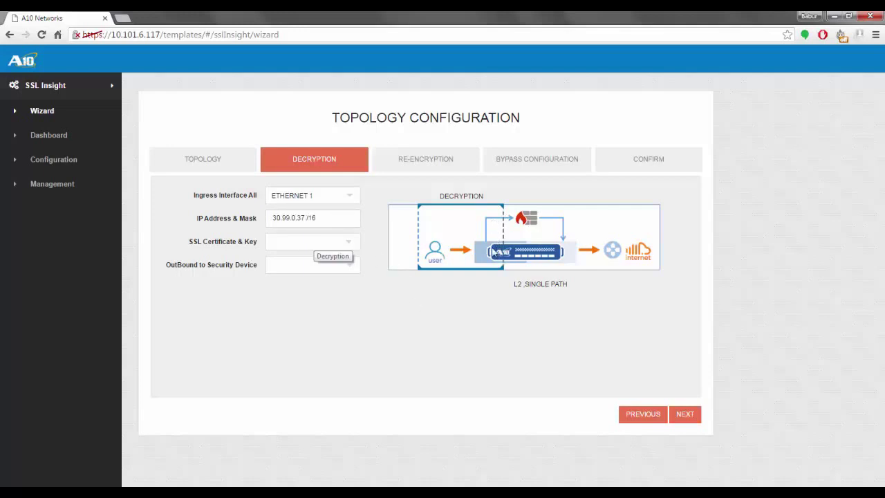
left_click(329, 243)
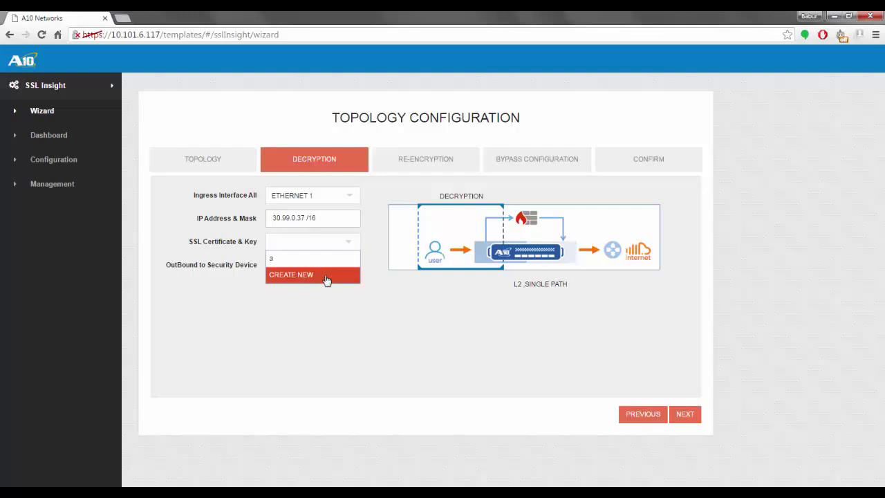
left_click(327, 277)
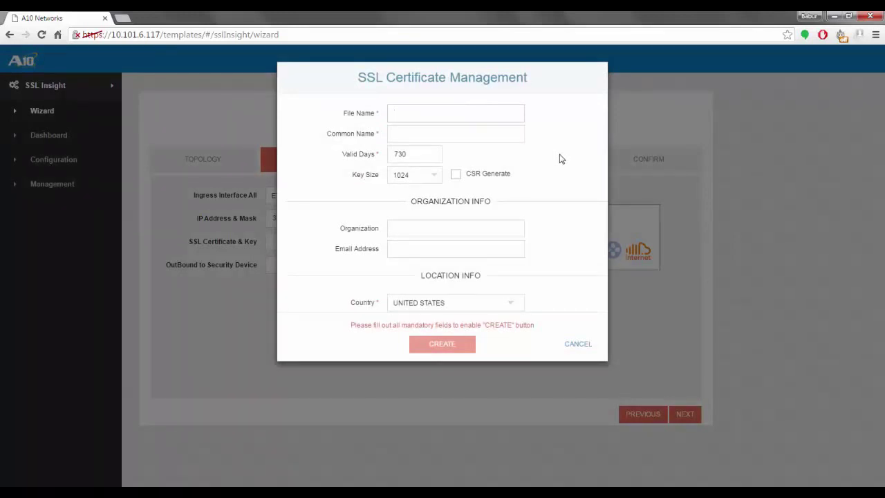
- Create certificate a10networkstest with key size 2048, organization A10 and the suggested email address
type("a10networkstest")
left_click(425, 155)
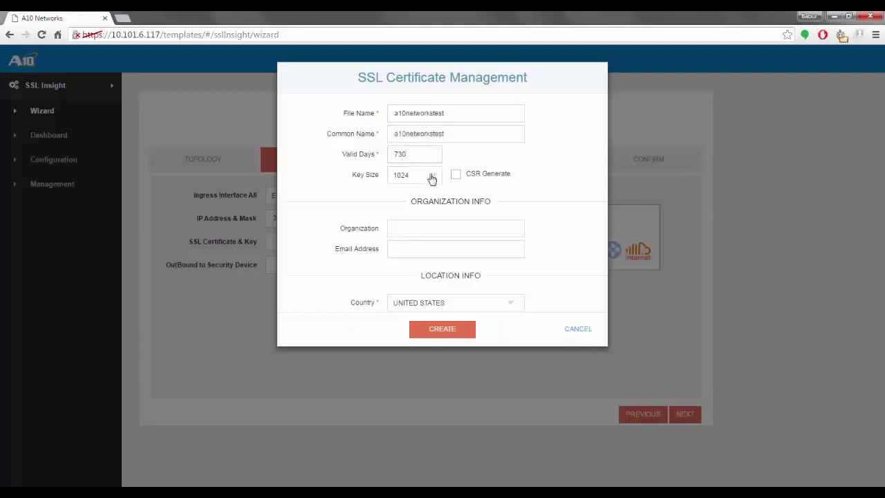
left_click(431, 177)
left_click(428, 199)
left_click(493, 227)
type("A10")
key("Tab")
key("Down")
key("Return")
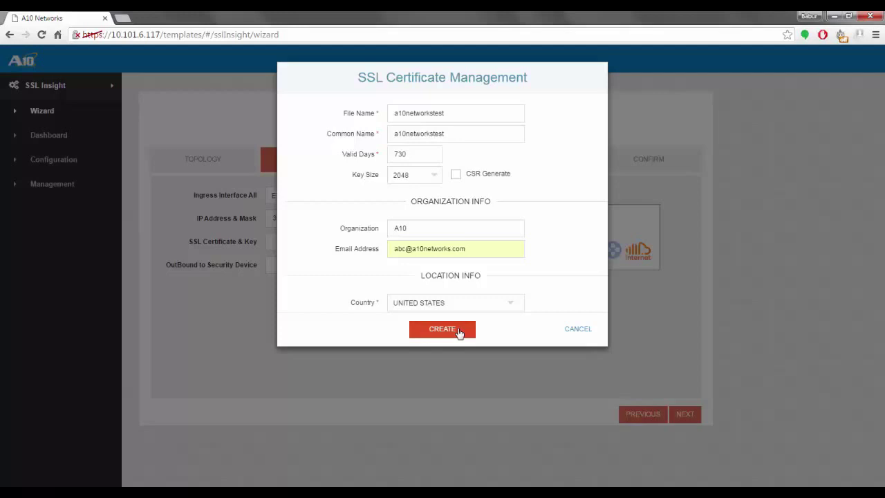
left_click(457, 330)
- Use a10networkstest as the certificate and key, with outbound interface ETHERNET 2
left_click(335, 257)
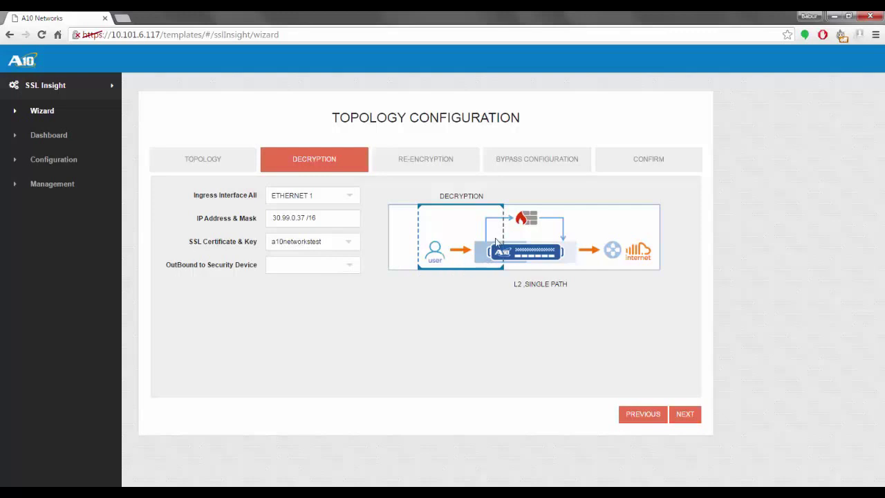
left_click(344, 269)
left_click(339, 300)
left_click(683, 416)
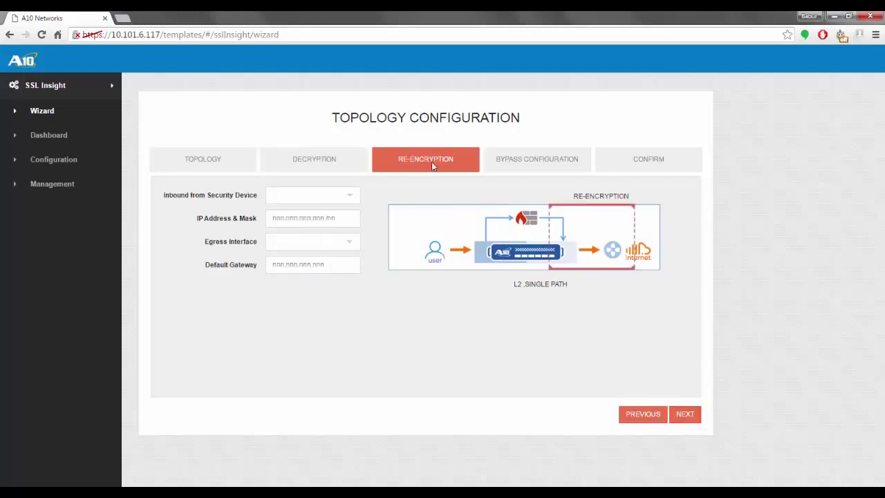
- Set the re-encryption inbound interface to ETHERNET 3 with address 30.99.0.27 /16
left_click(289, 200)
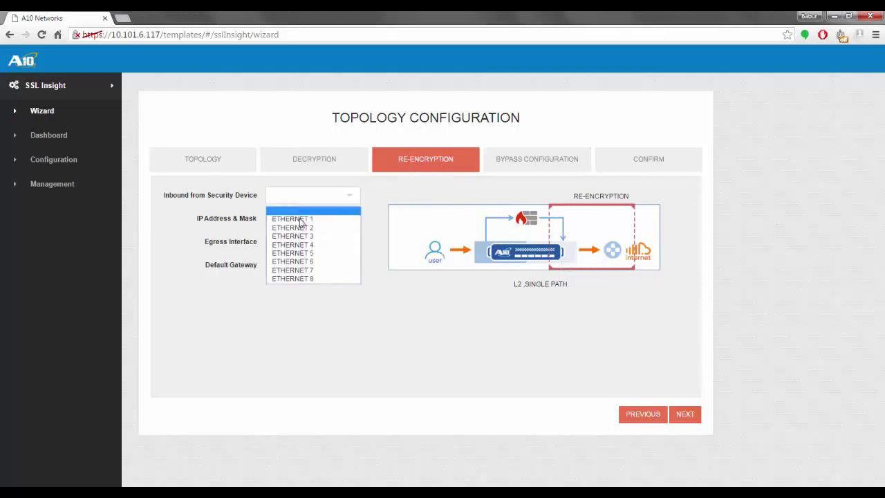
left_click(304, 239)
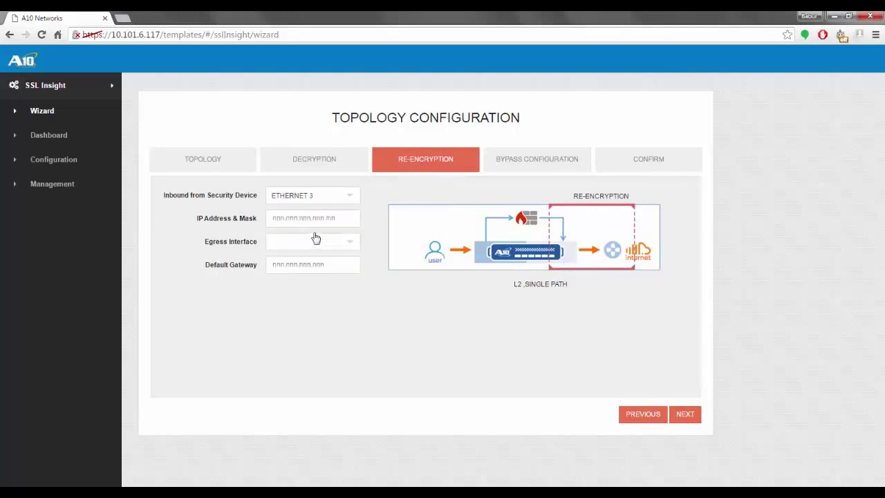
key("Tab")
type("30")
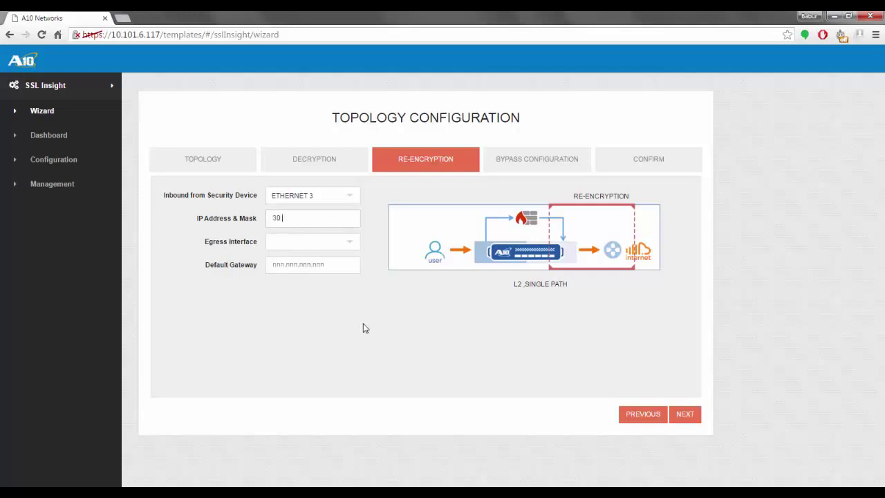
type(".99.0.27 /16")
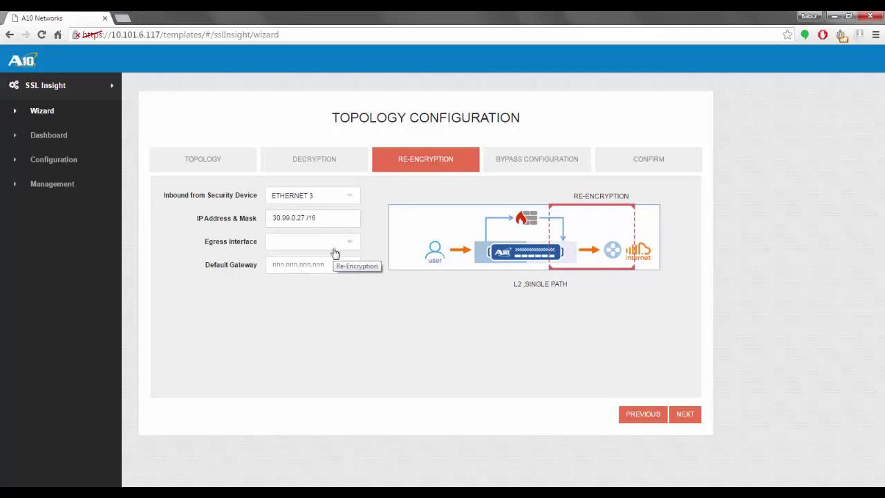
- Set egress interface ETHERNET 4 with default gateway 30.99.1.10
left_click(333, 247)
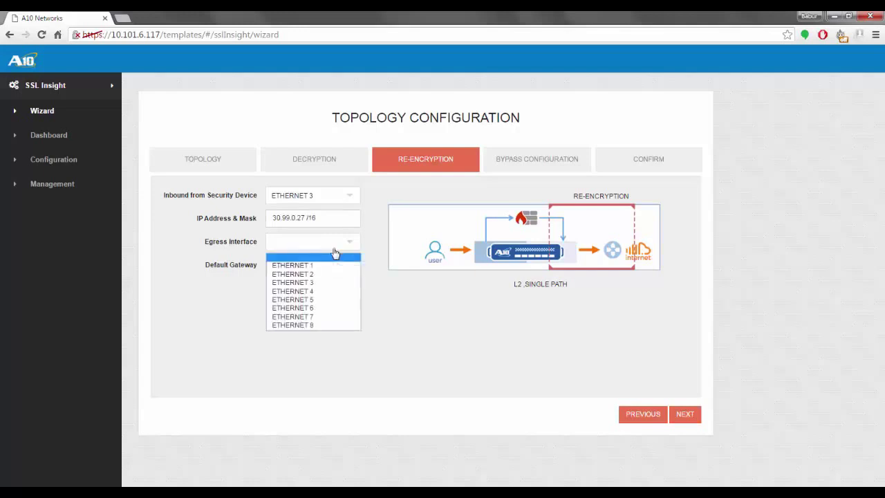
left_click(332, 293)
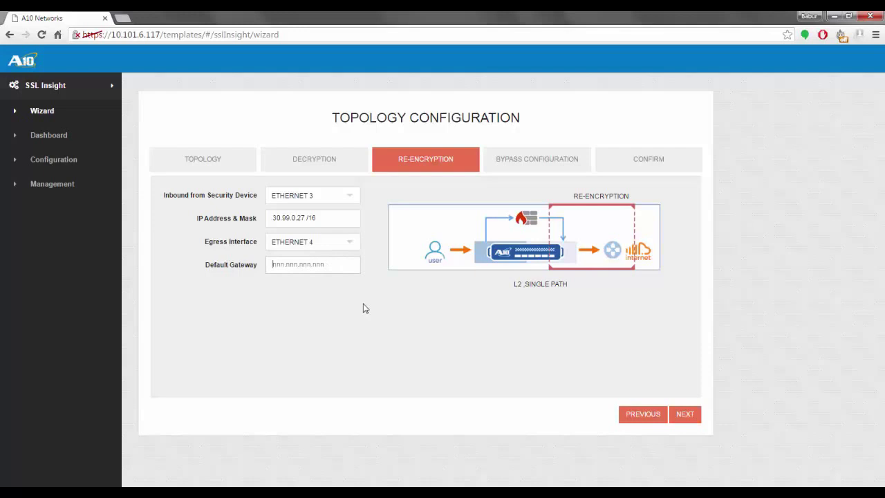
type("30.99.1.10")
left_click(683, 415)
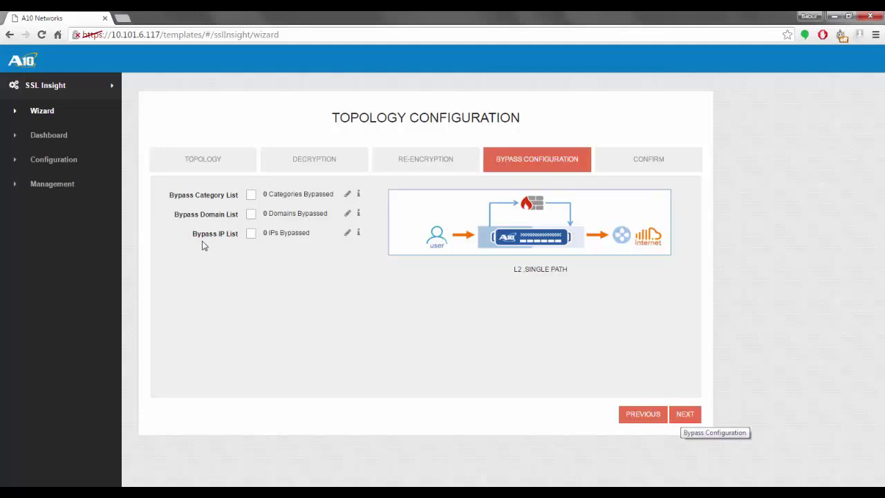
- Bypass the financial-services and health-and-medicine categories, then enable the Bypass Domain List
left_click(252, 196)
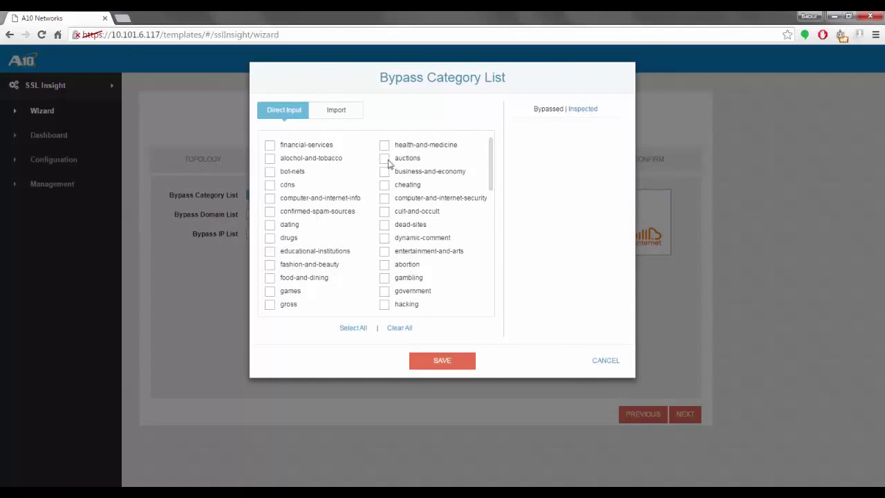
left_click(270, 146)
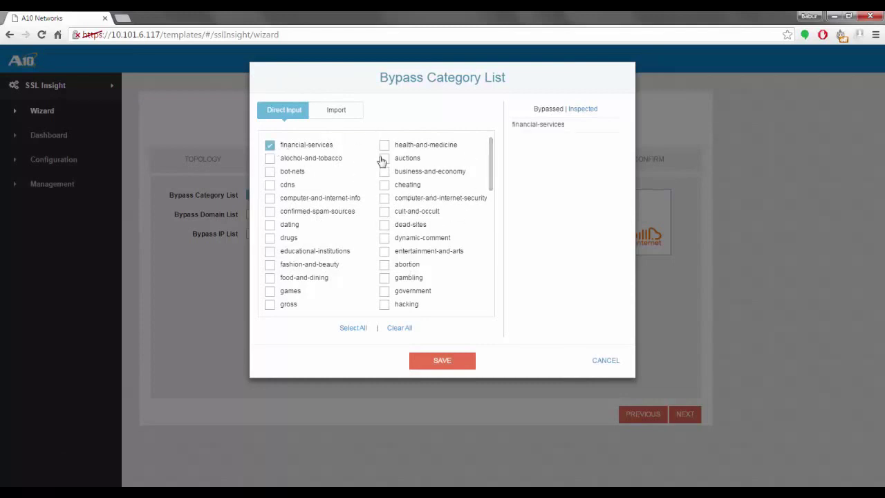
left_click(384, 147)
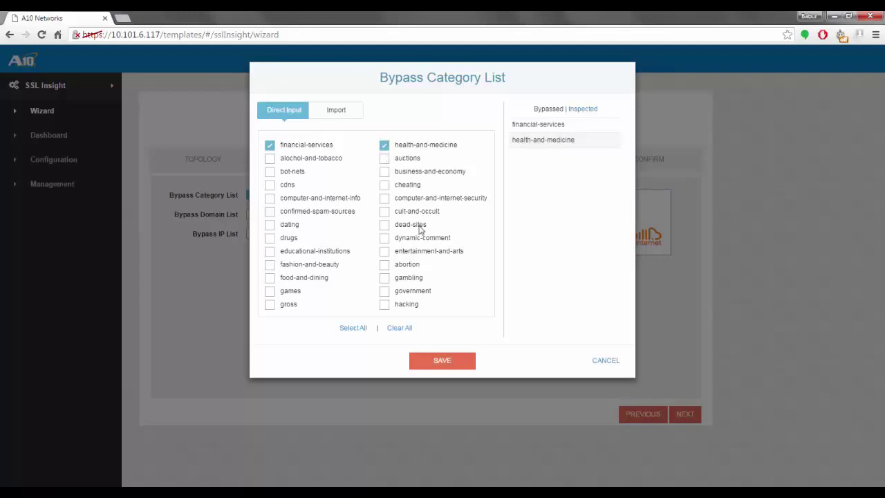
left_click(443, 360)
left_click(250, 219)
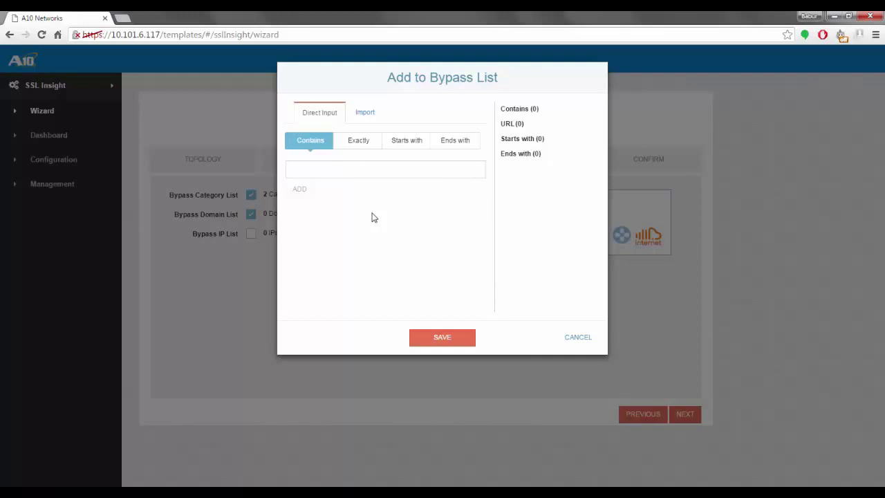
- Add a Contains domain bypass rule for 'bank' and save the list
left_click(371, 174)
type("bank")
left_click(308, 197)
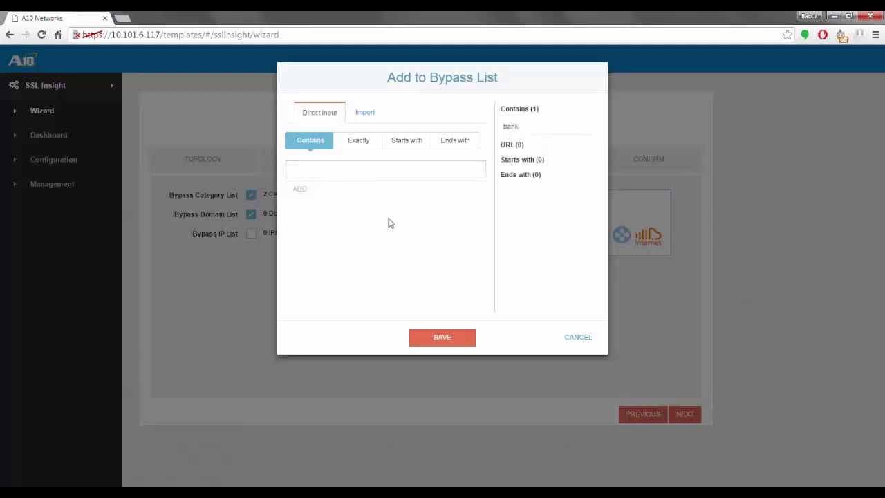
left_click(462, 342)
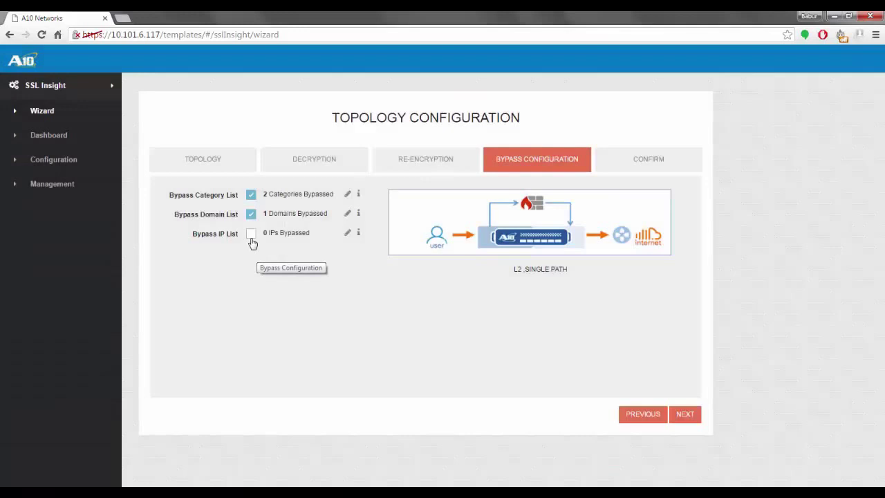
- Enable the IP bypass list but cancel it empty, then confirm and finish the wizard
left_click(250, 235)
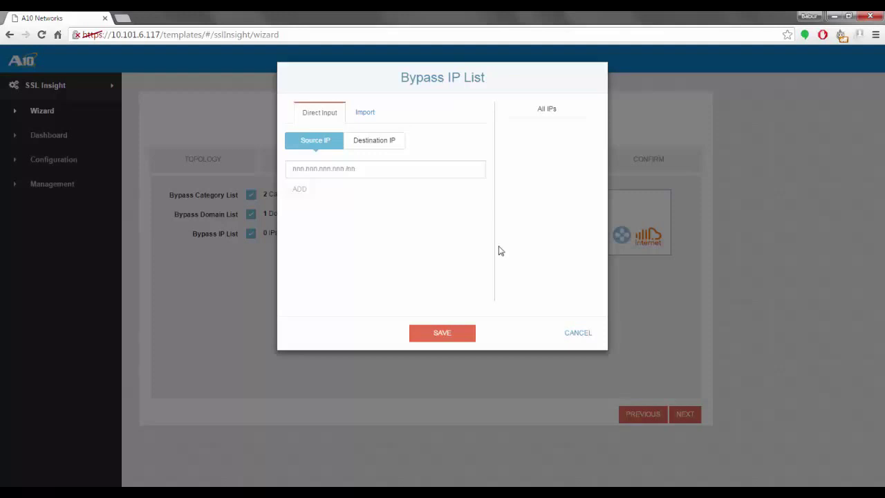
left_click(576, 334)
left_click(699, 416)
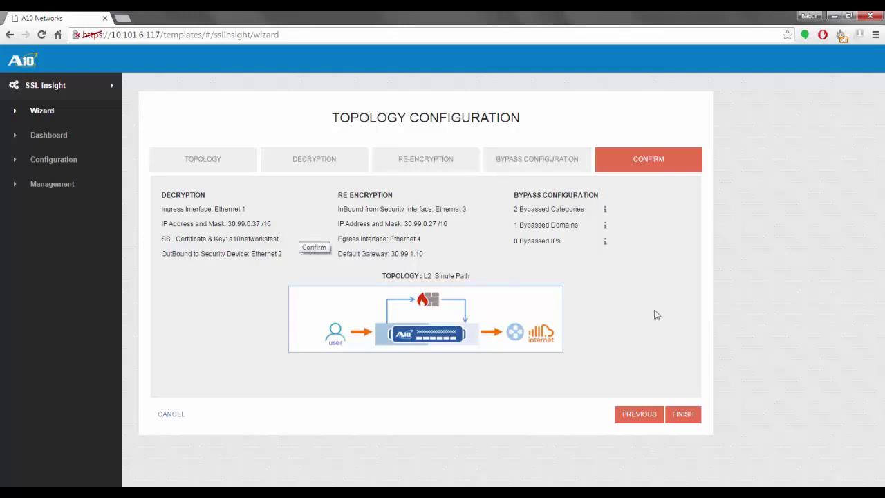
left_click(683, 414)
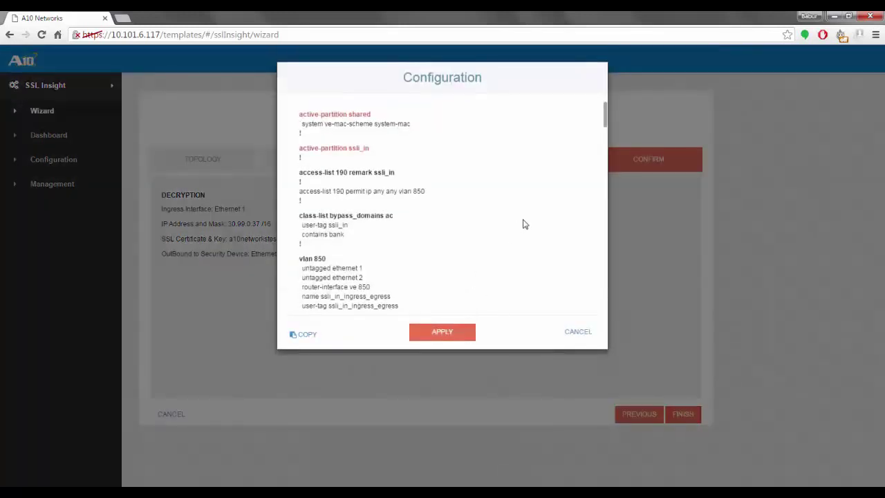
- Scroll through the CLI preview with VLAN 850 and bypass_domains, then apply it
scroll(523, 224, "down", 5)
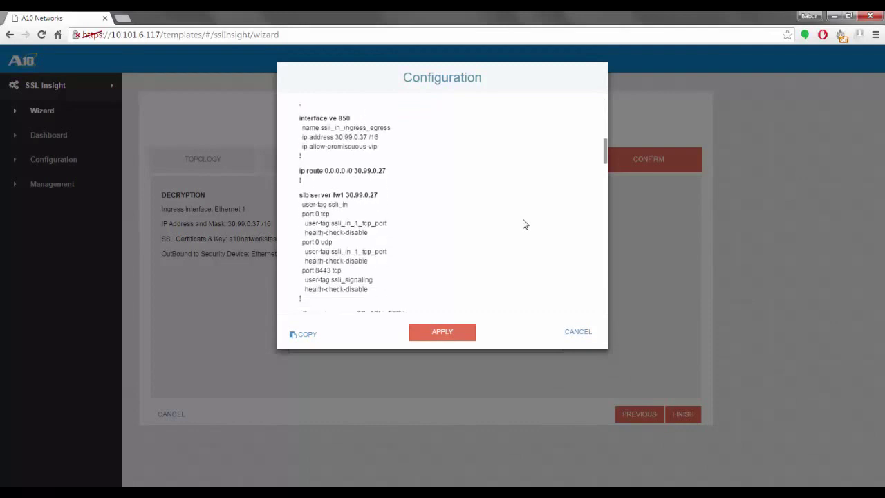
scroll(491, 249, "down", 1)
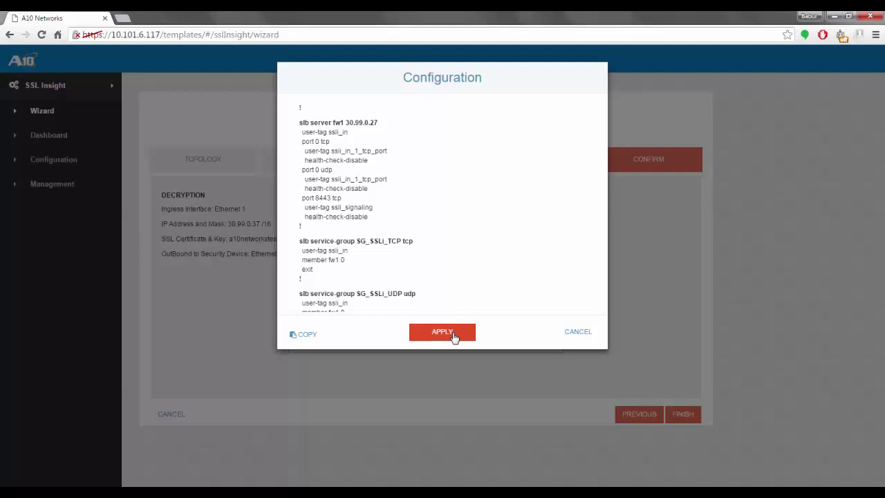
left_click(453, 334)
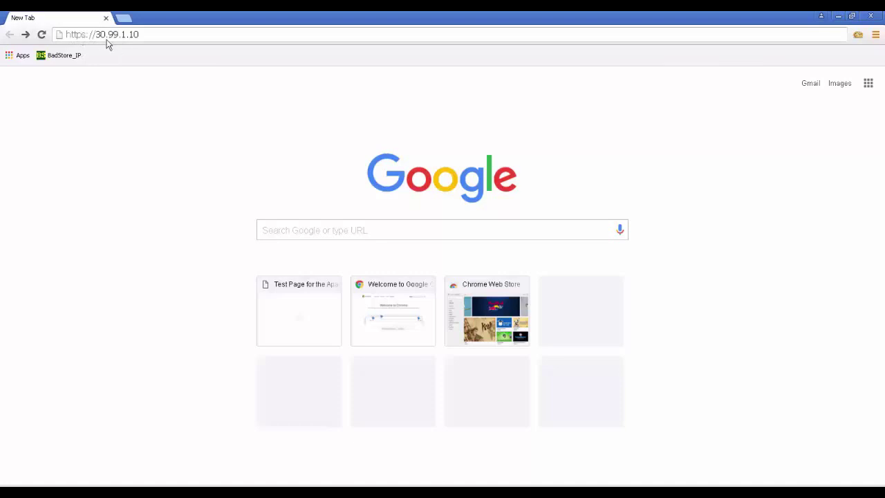
left_click(144, 35)
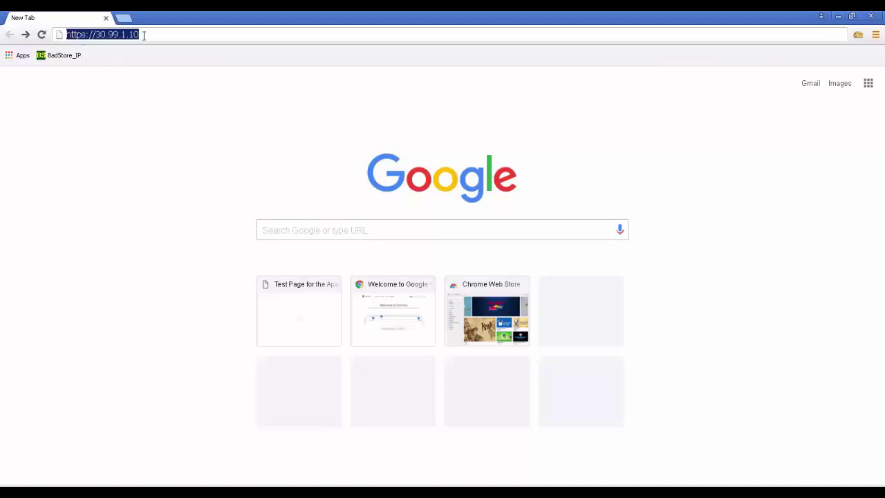
key("Return")
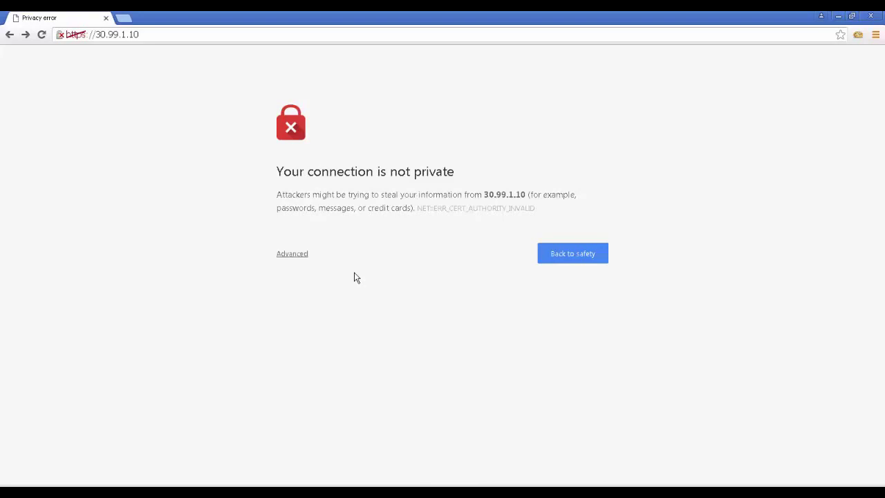
left_click(305, 254)
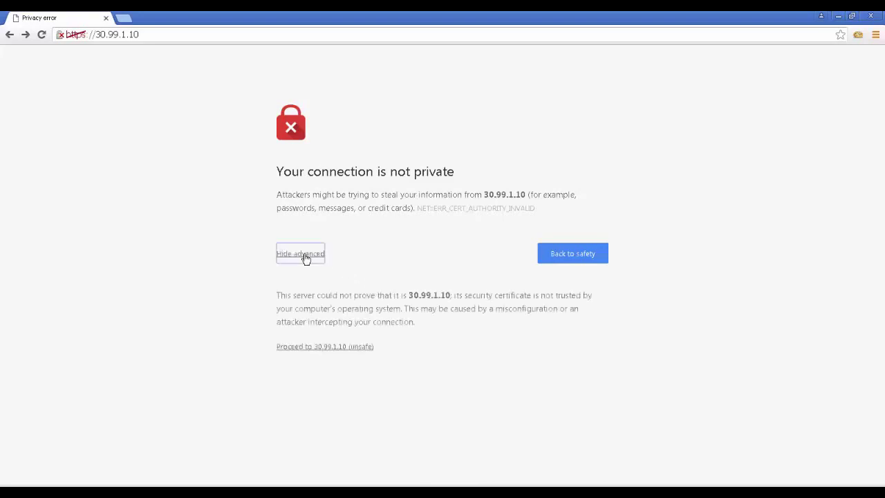
left_click(365, 350)
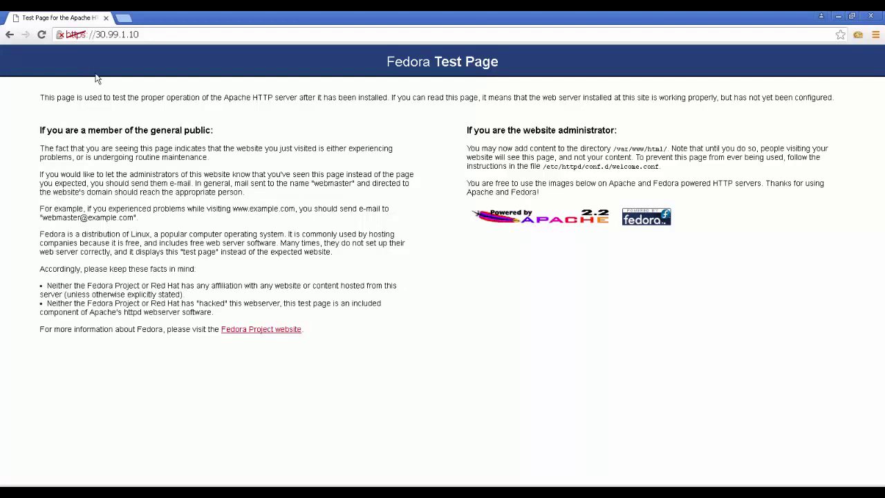
- Open the site's certificate details in Chrome and scroll to the Issuer field showing a10networkstest
left_click(61, 35)
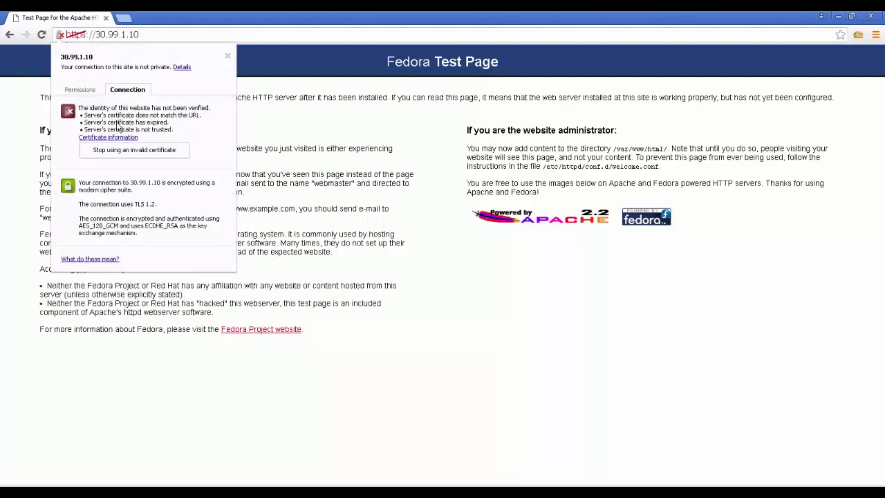
left_click(181, 68)
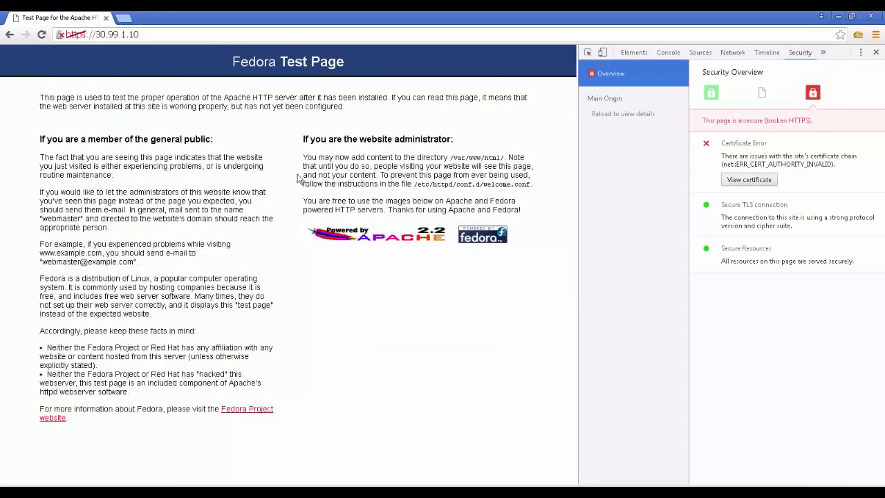
left_click(738, 181)
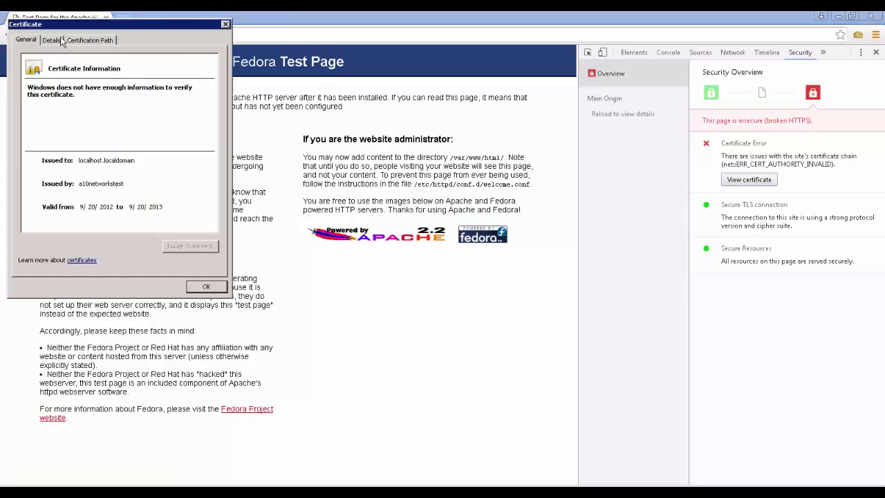
left_click(59, 40)
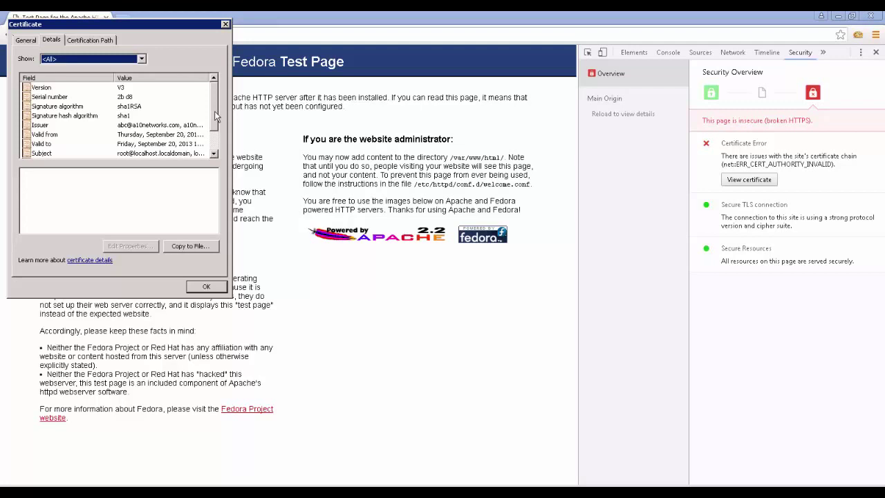
left_click_drag(216, 117, 216, 125)
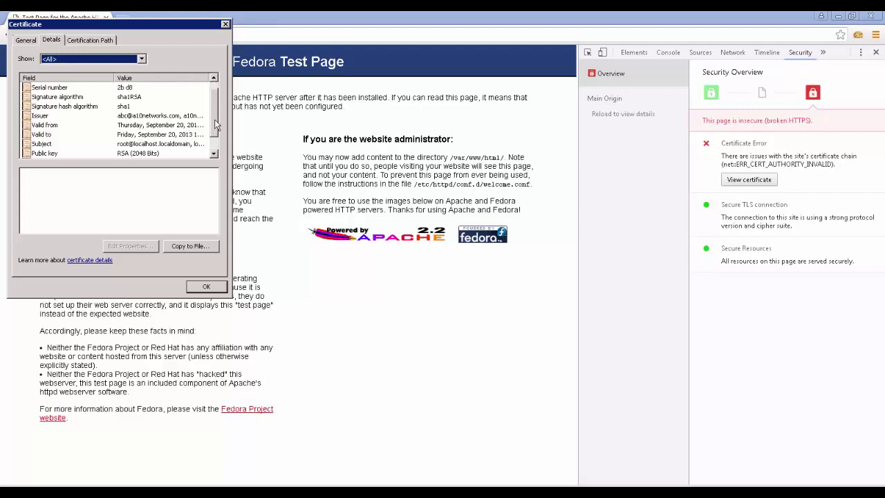
scroll(123, 130, "down", 1)
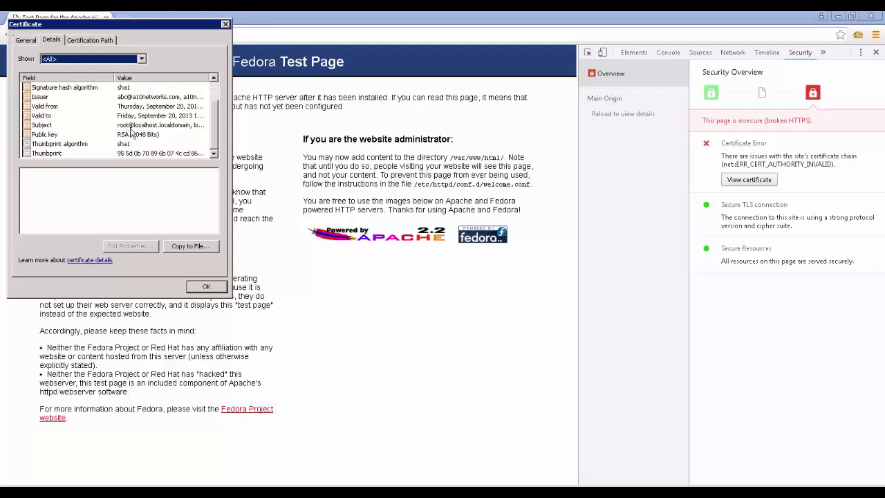